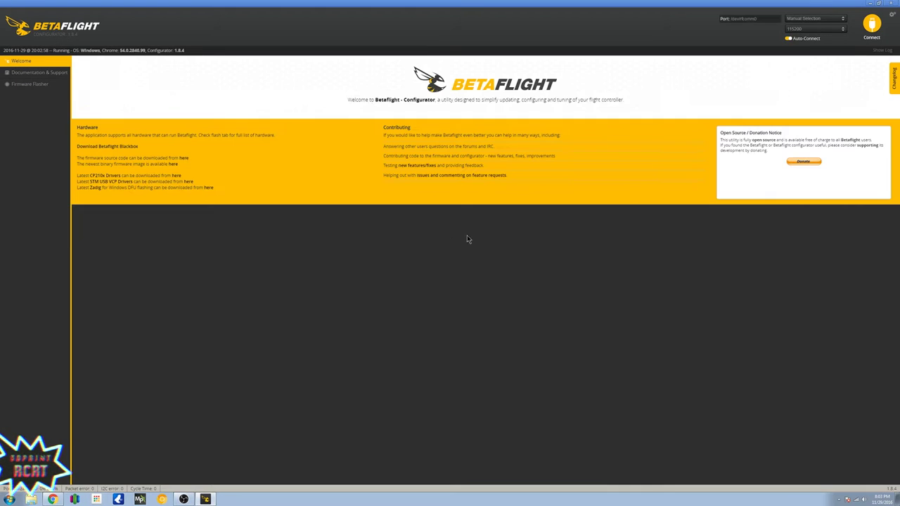
# Load the online 3.0.1 stable firmware for the ALIENFLIGHTF1 board and flash it to the flight controller.
pyautogui.click(25, 85)
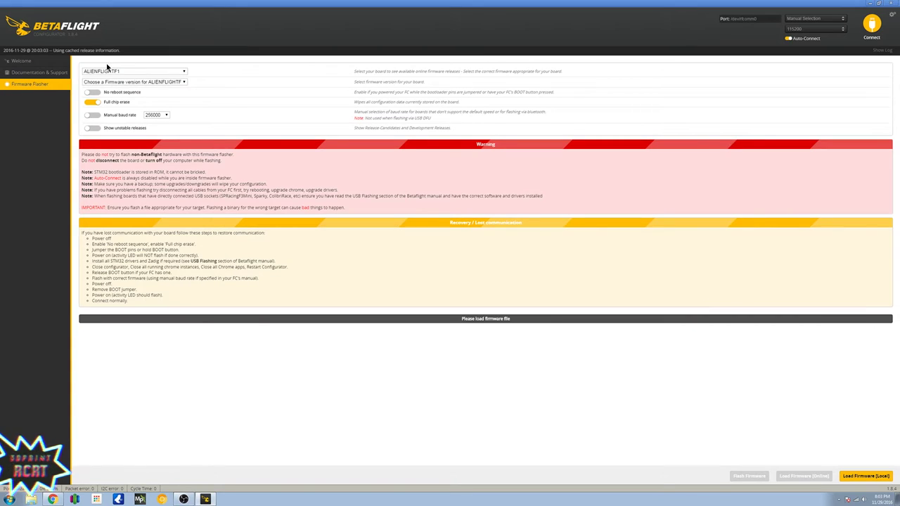
pyautogui.click(123, 70)
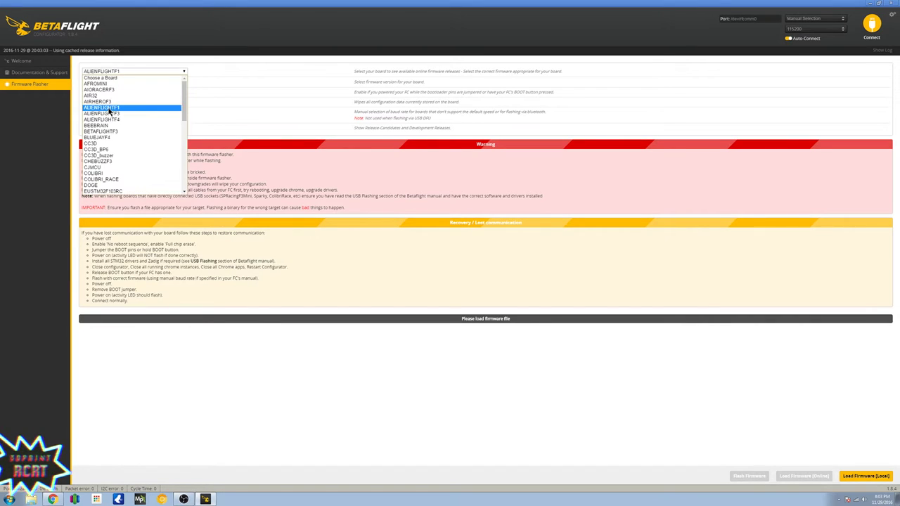
pyautogui.click(109, 109)
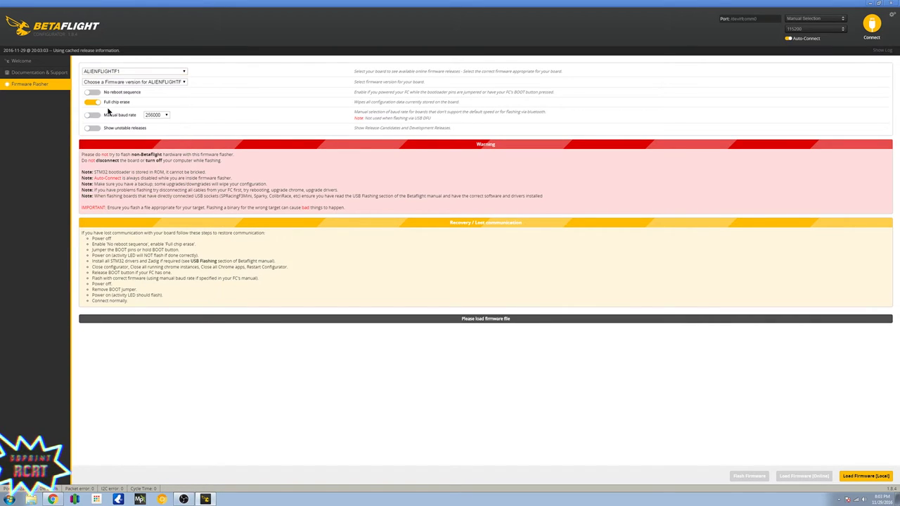
pyautogui.click(145, 82)
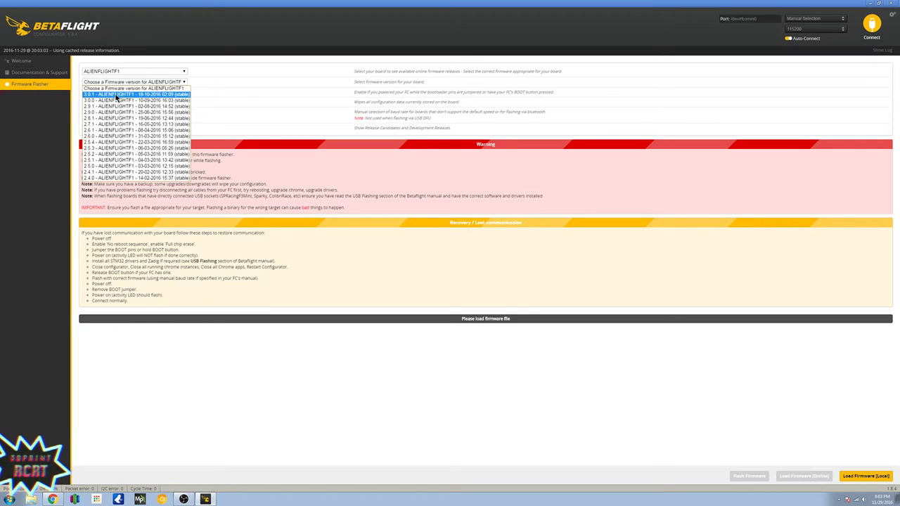
pyautogui.click(117, 94)
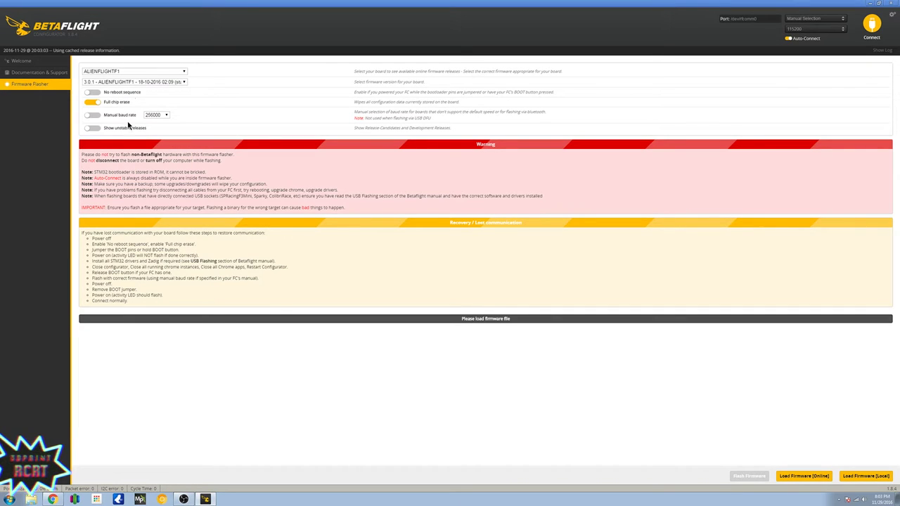
pyautogui.click(804, 476)
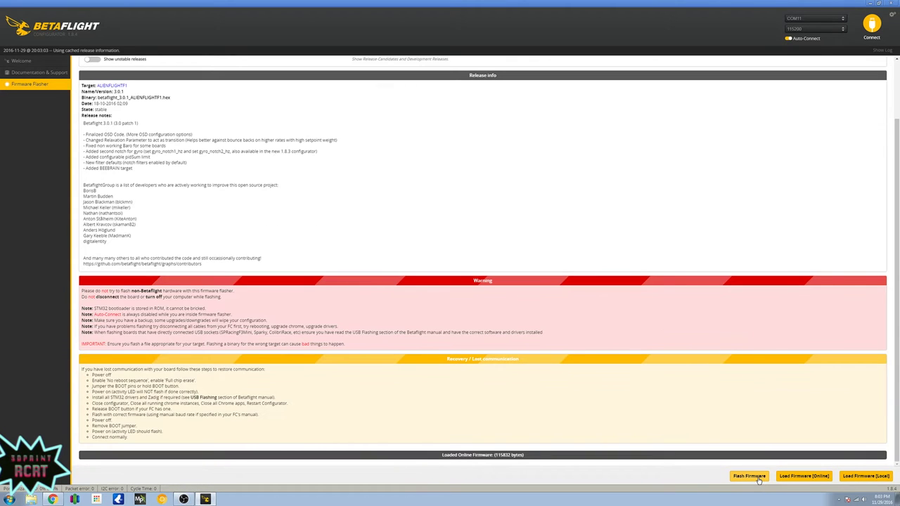
pyautogui.click(749, 476)
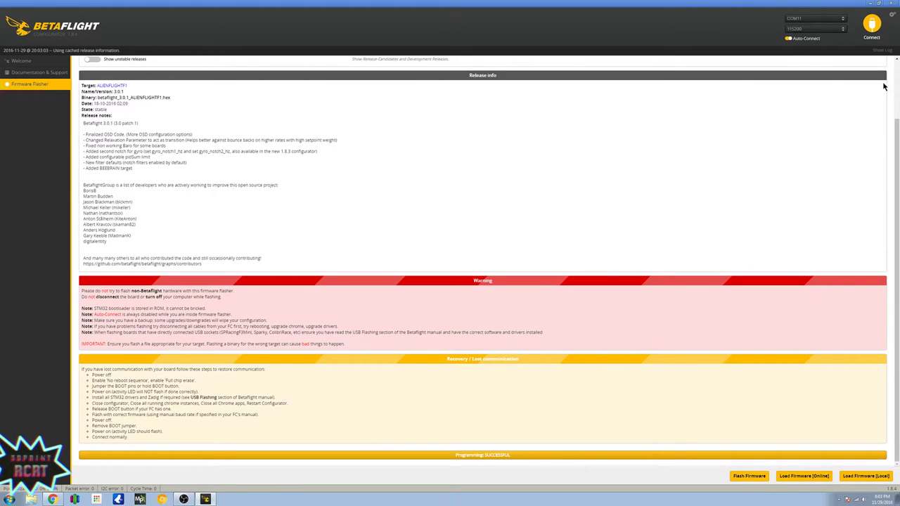
# Connect to the flight controller and calibrate its accelerometer.
pyautogui.click(872, 24)
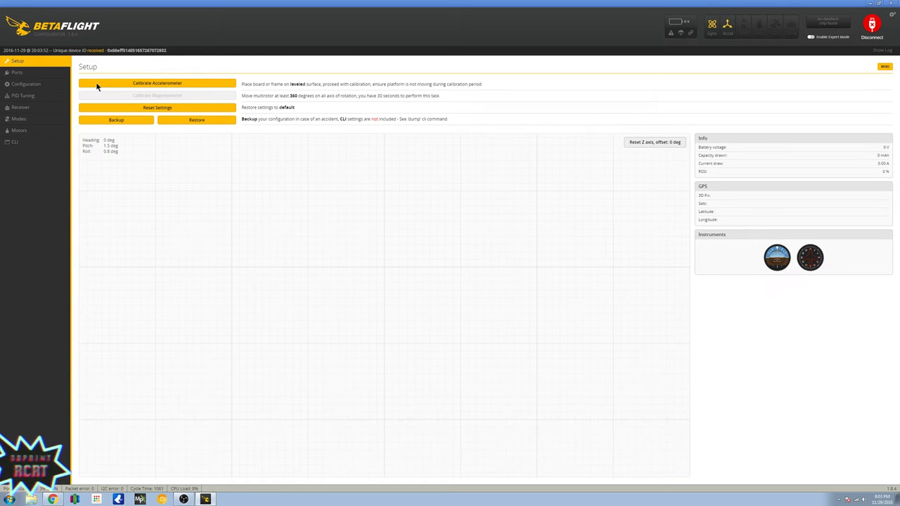
pyautogui.click(174, 83)
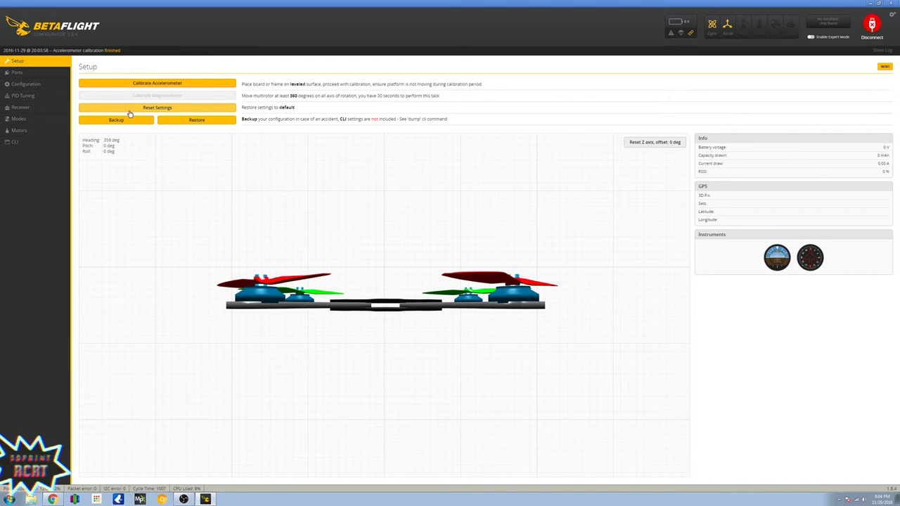
# After checking the serial ports, set the serial receiver provider to SPEKTRUM1024 and Minimum Command to 1020, saving with a reboot.
pyautogui.click(42, 75)
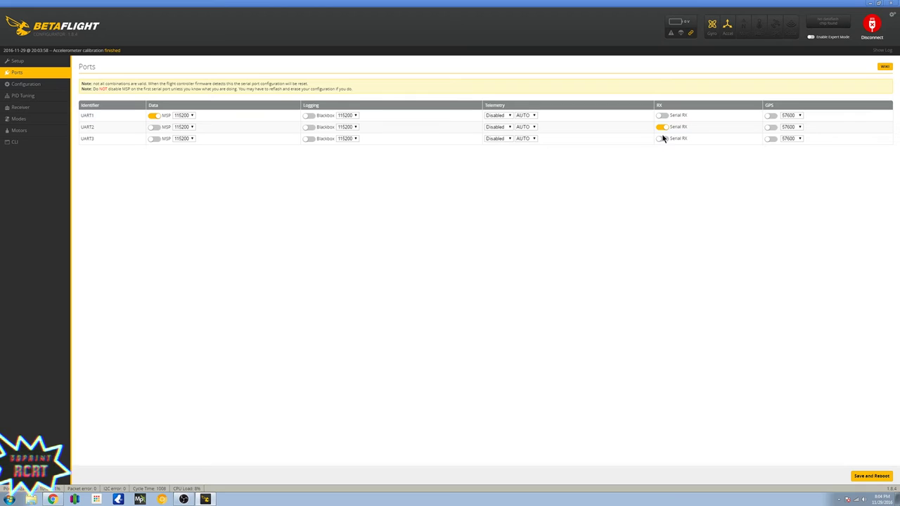
pyautogui.click(60, 87)
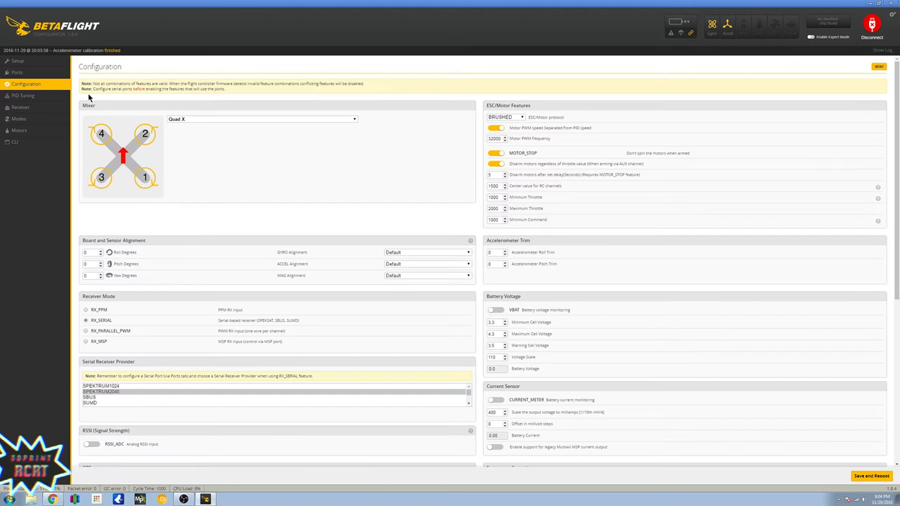
pyautogui.click(119, 387)
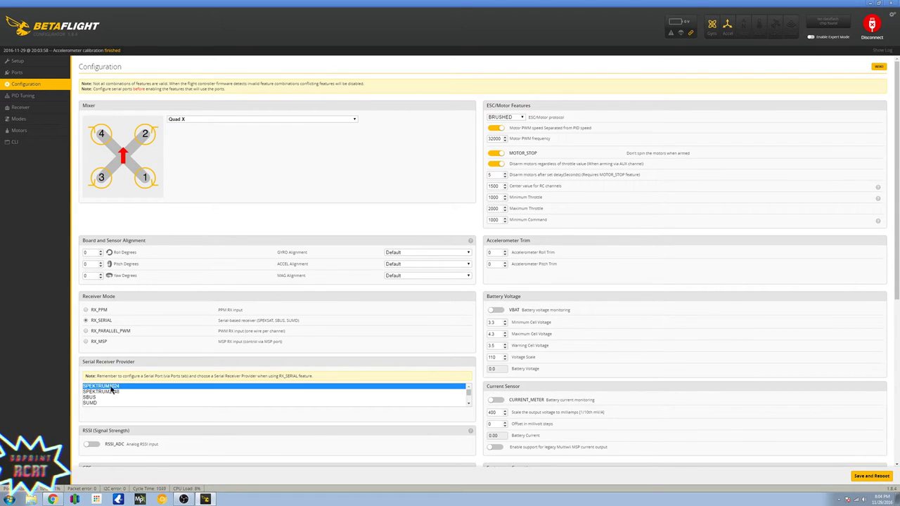
pyautogui.click(504, 218)
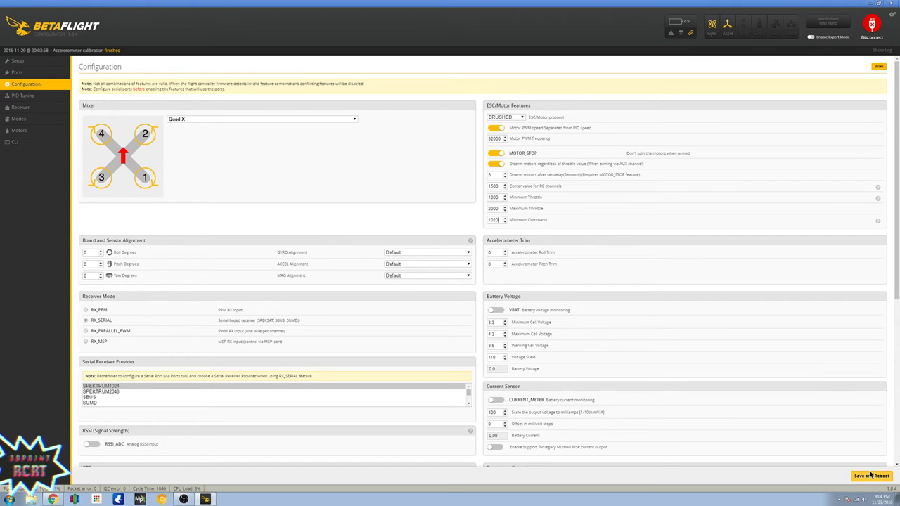
pyautogui.click(870, 476)
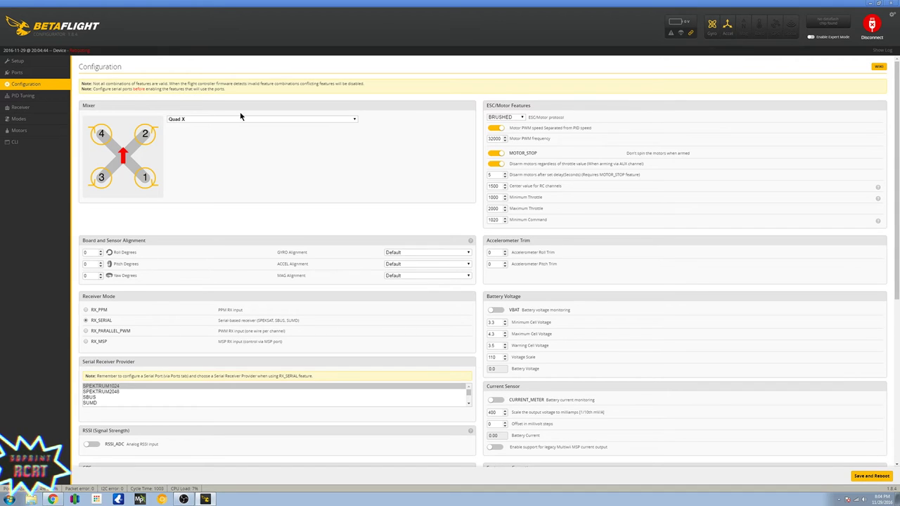
# Check how the receiver channels respond to the transmitter sticks.
pyautogui.click(42, 109)
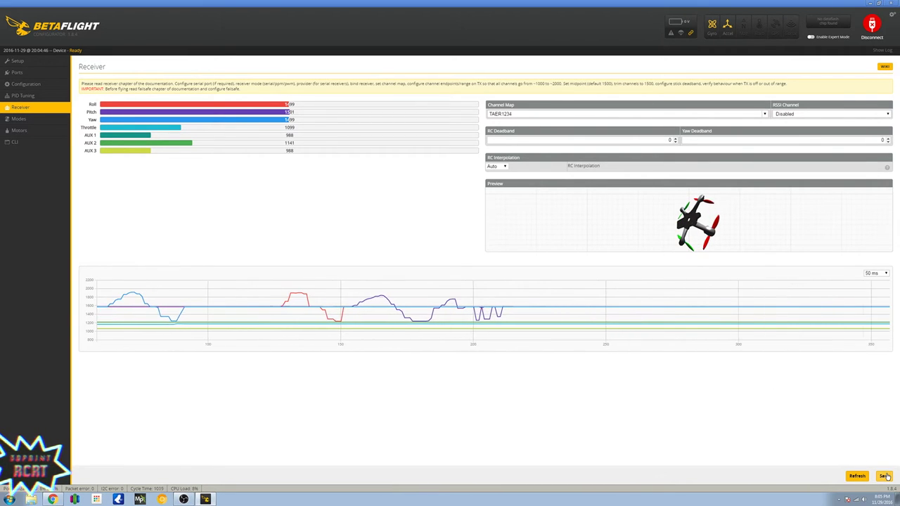
# Set the roll, pitch and yaw proportional gains to 55, 59 and 44, the integral gains to 75, 80 and 69, and pitch derivative to 50.
pyautogui.click(59, 98)
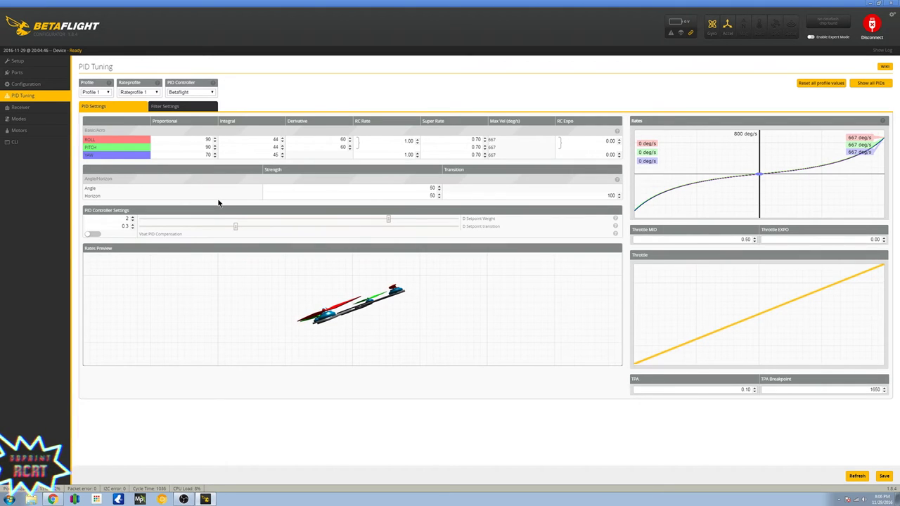
pyautogui.doubleClick(207, 140)
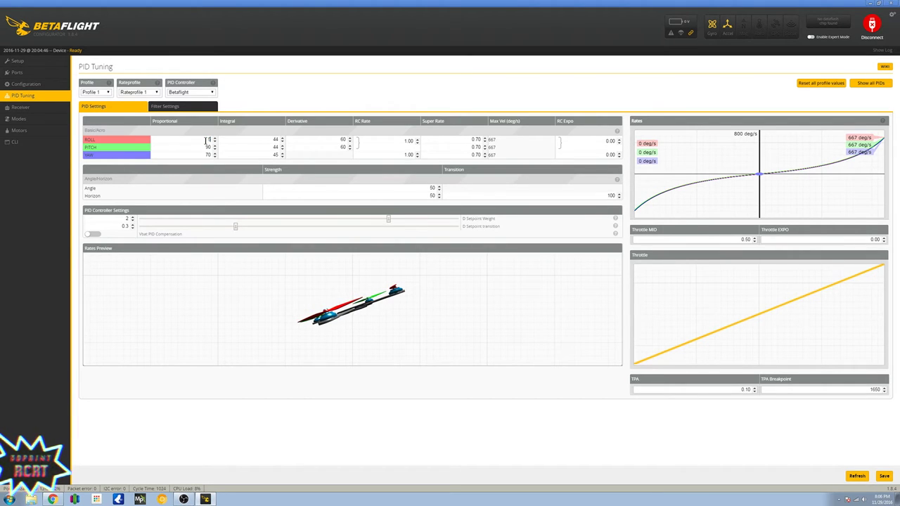
pyautogui.doubleClick(206, 147)
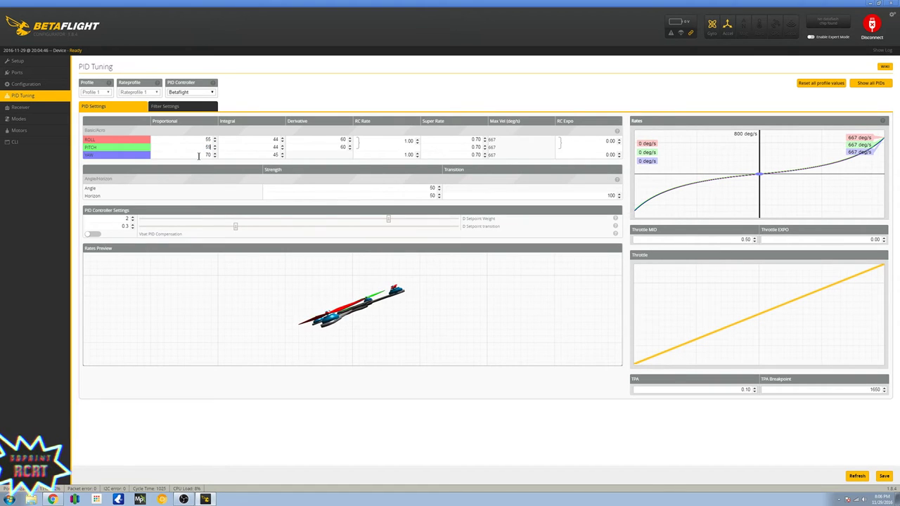
pyautogui.write('44')
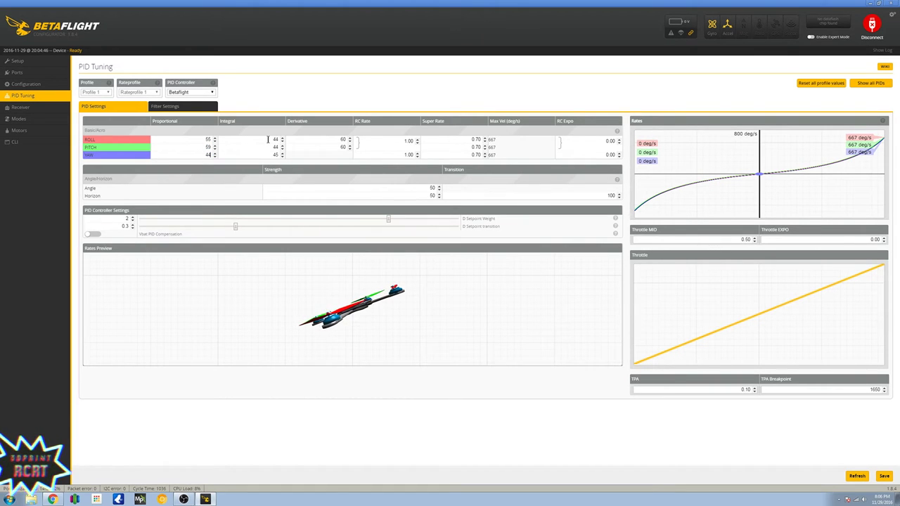
pyautogui.write('75')
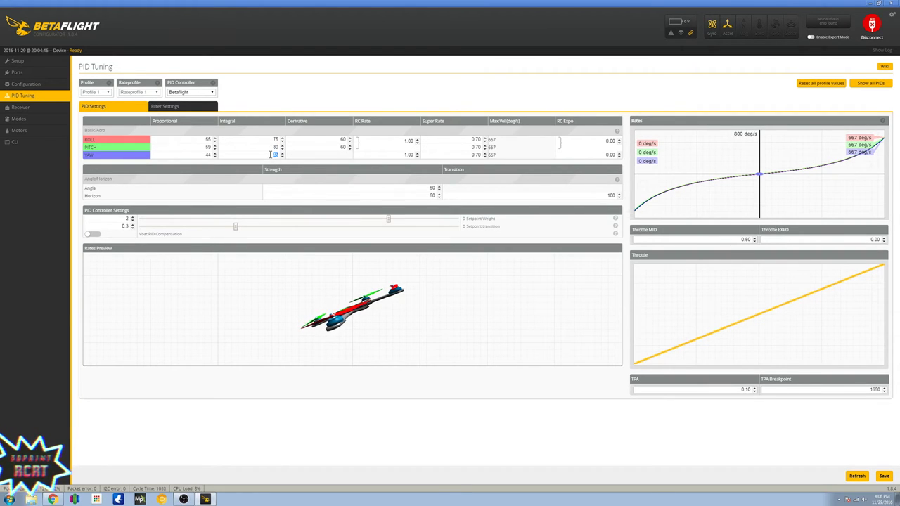
pyautogui.write('68')
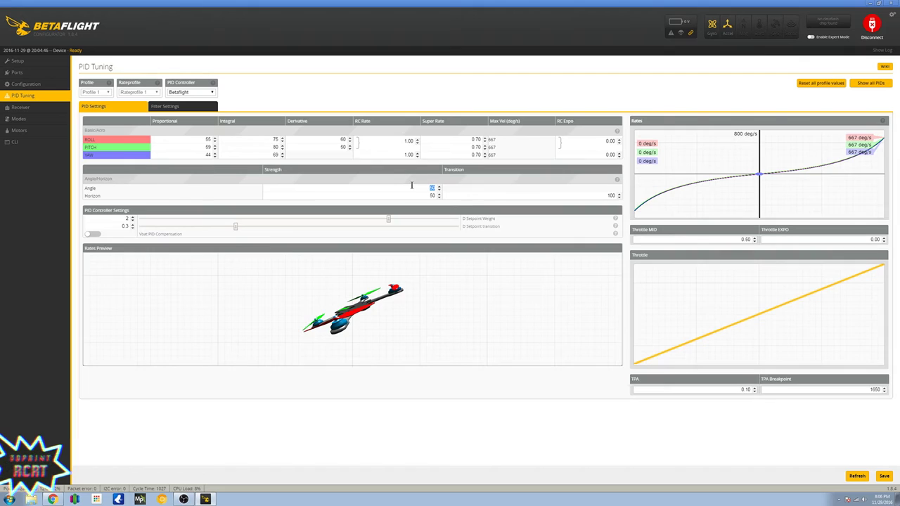
# Set the Angle strength to 32 and the Horizon strength to 20, then save and refresh the PID settings.
pyautogui.write('4')
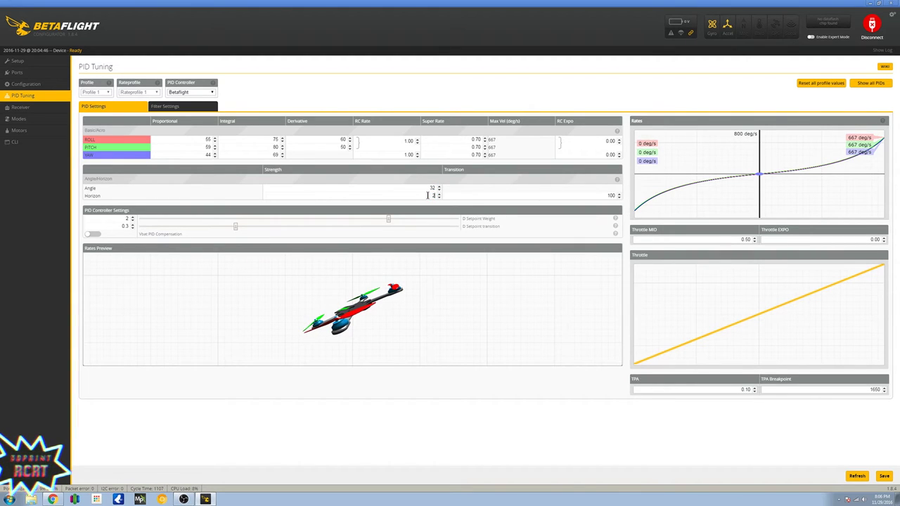
pyautogui.write('0')
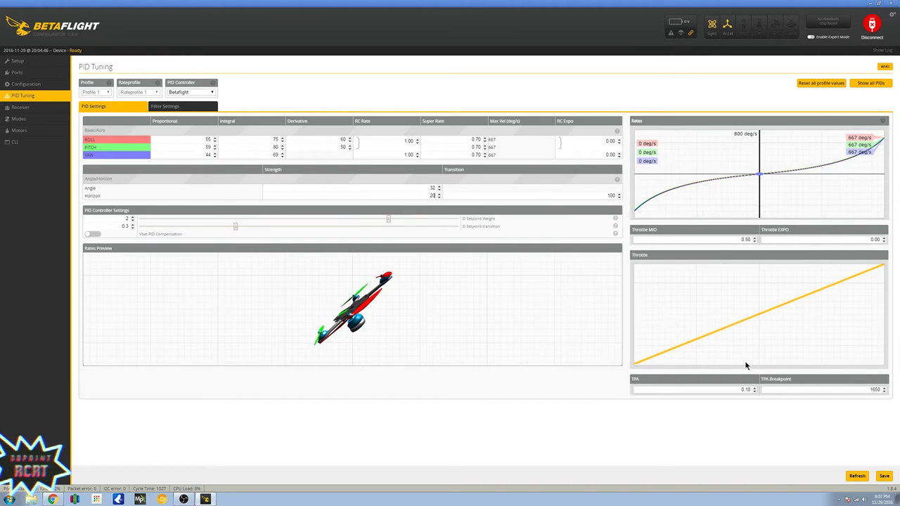
pyautogui.click(885, 479)
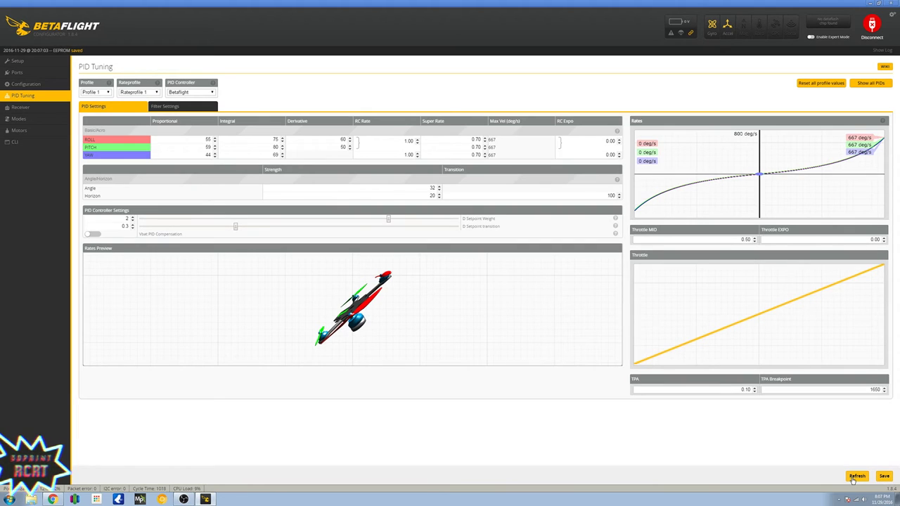
pyautogui.click(854, 478)
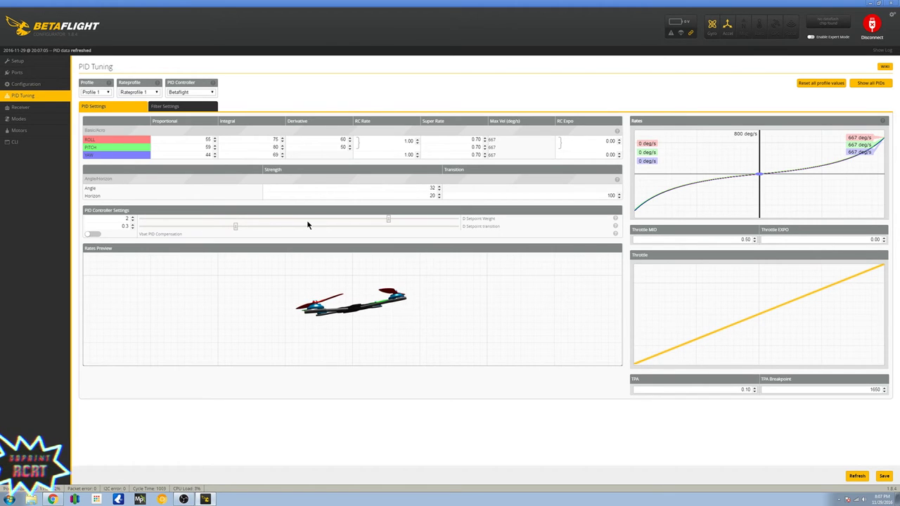
# Add an AUX 1 activation range to each of the ARM, ANGLE and HORIZON modes.
pyautogui.click(52, 119)
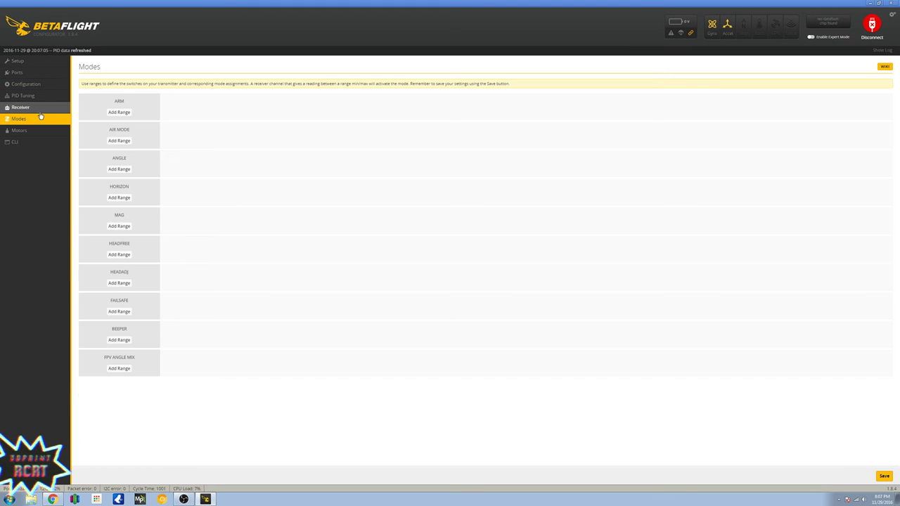
pyautogui.click(116, 113)
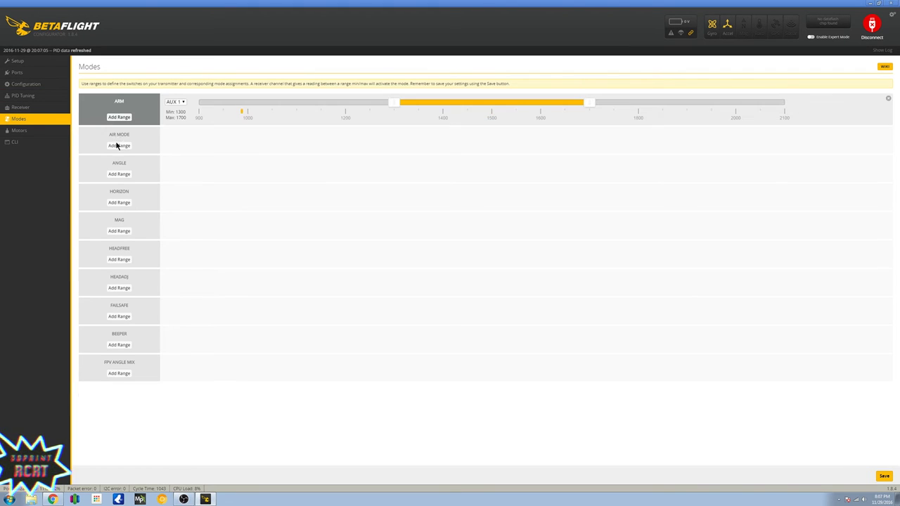
pyautogui.click(118, 175)
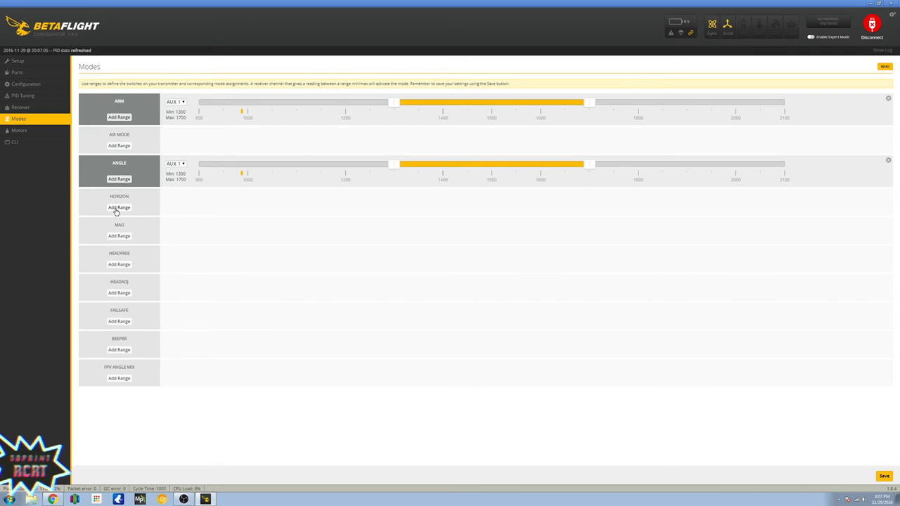
pyautogui.click(118, 208)
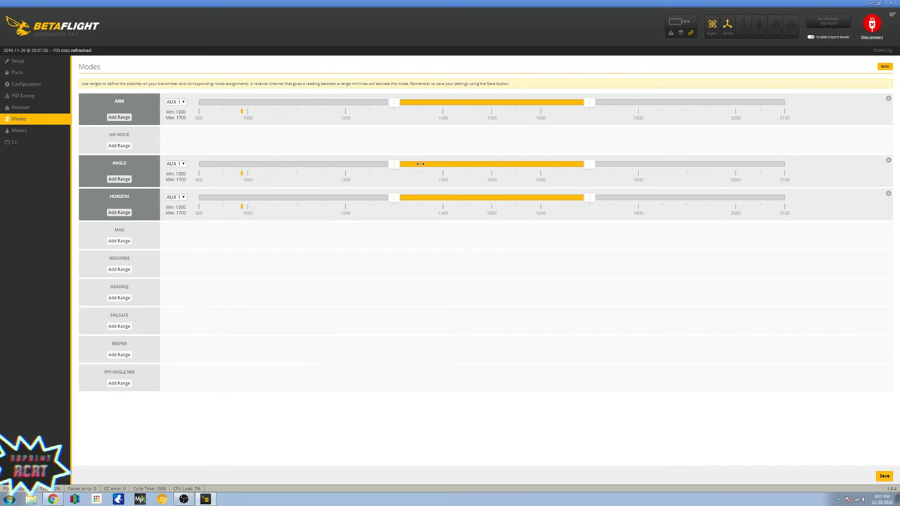
# Set the ANGLE mode range to 900–1250 and the HORIZON mode range to 1550–2000.
pyautogui.moveTo(383, 167); pyautogui.dragTo(223, 165)
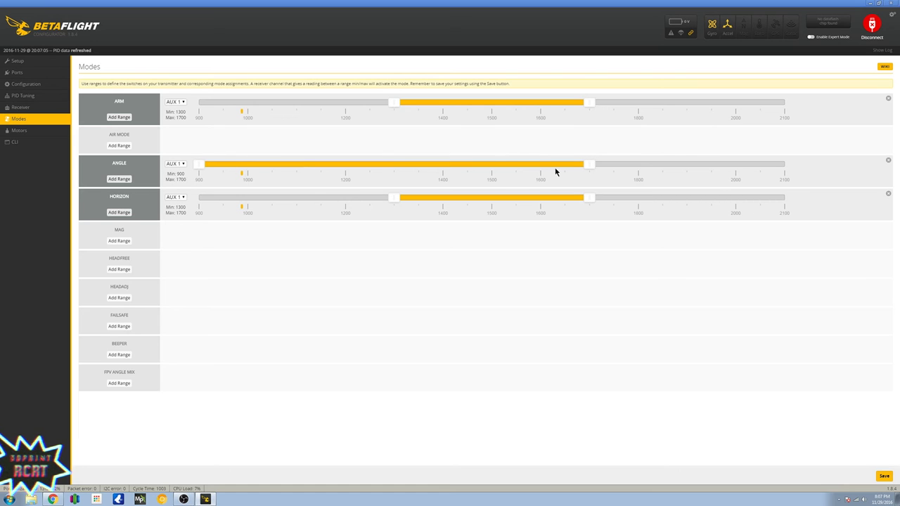
pyautogui.moveTo(556, 168); pyautogui.dragTo(371, 181)
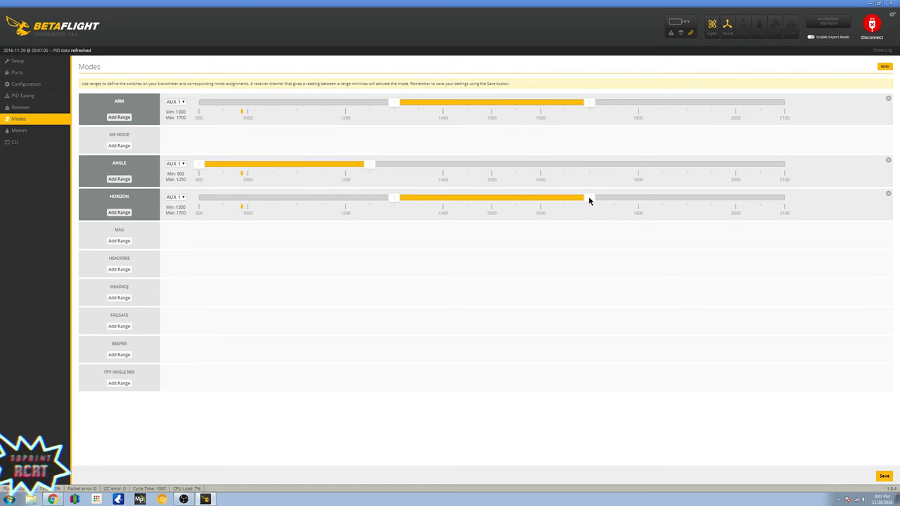
pyautogui.moveTo(590, 200); pyautogui.dragTo(735, 202)
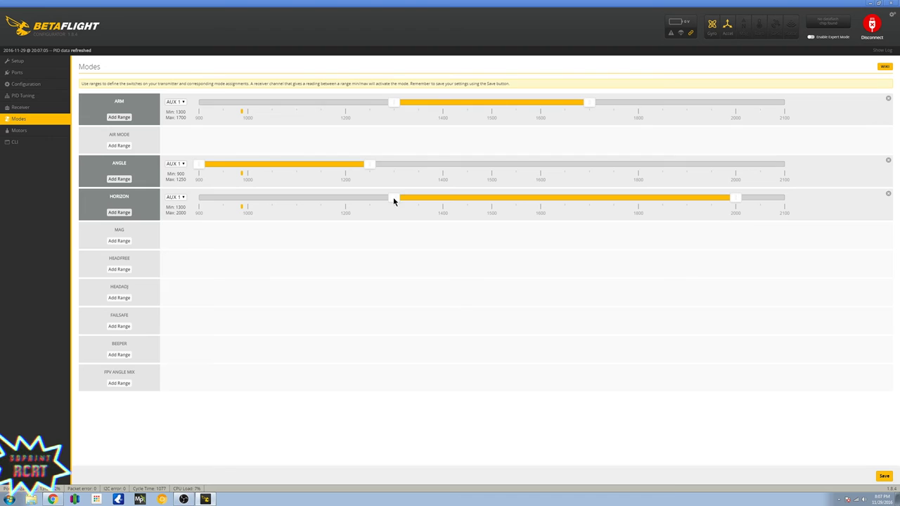
pyautogui.moveTo(394, 200); pyautogui.dragTo(498, 211)
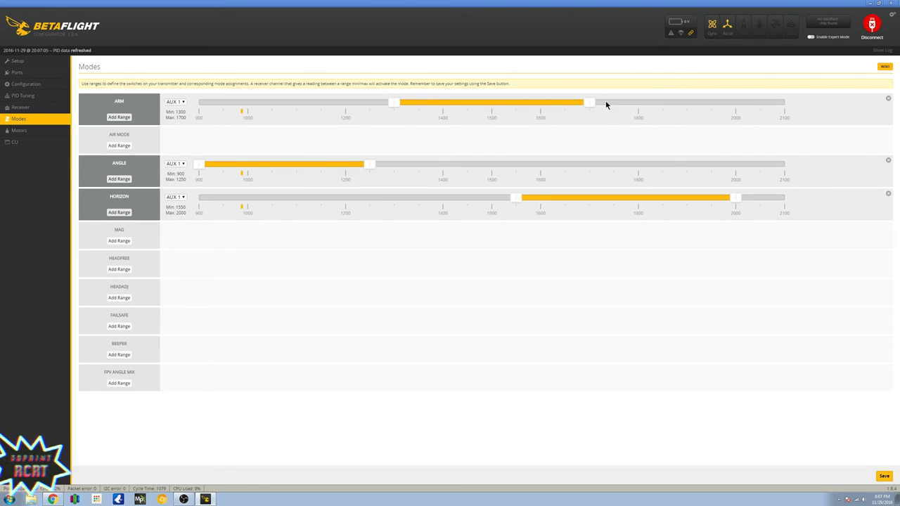
# Set the ARM mode's activation range to 1600–1950.
pyautogui.moveTo(602, 103); pyautogui.dragTo(683, 103)
pyautogui.moveTo(397, 104); pyautogui.dragTo(529, 103)
pyautogui.moveTo(685, 103); pyautogui.dragTo(711, 103)
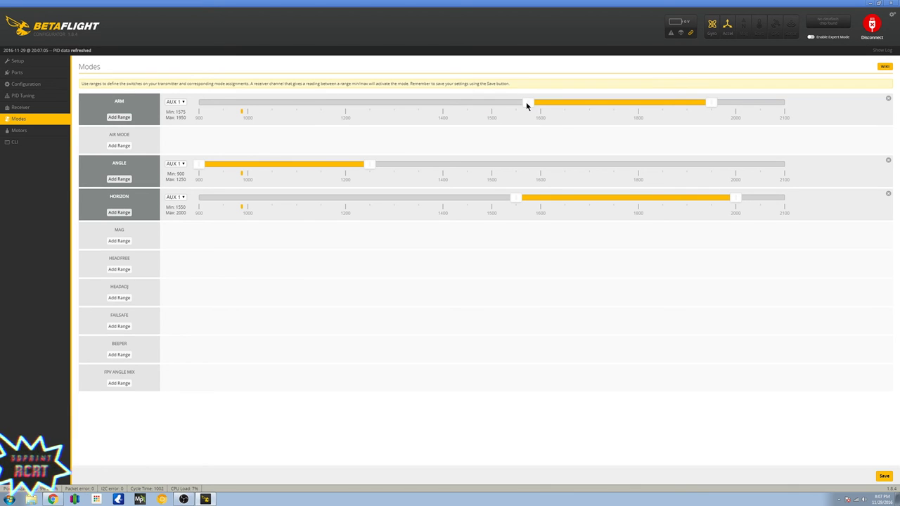
pyautogui.moveTo(527, 103); pyautogui.dragTo(537, 105)
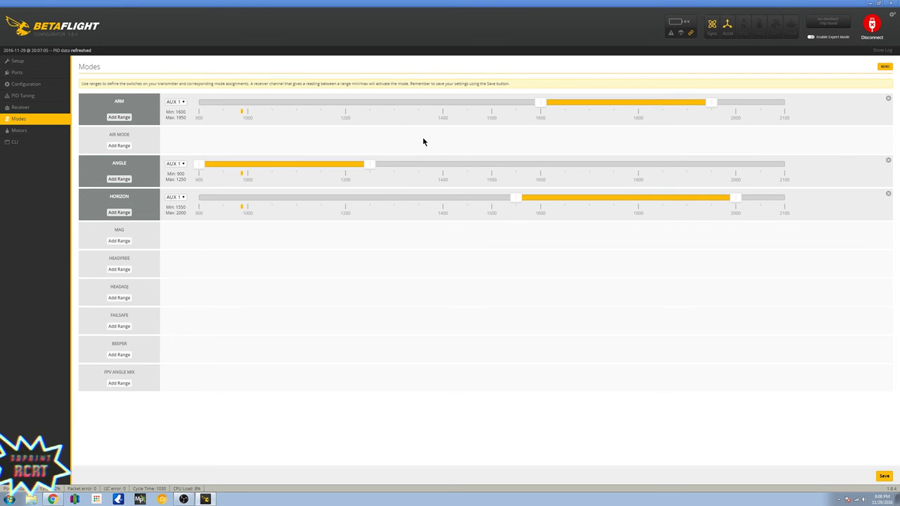
# Save the mode ranges, switch the ARM mode's channel to AUX 2, and save the modes again.
pyautogui.click(889, 479)
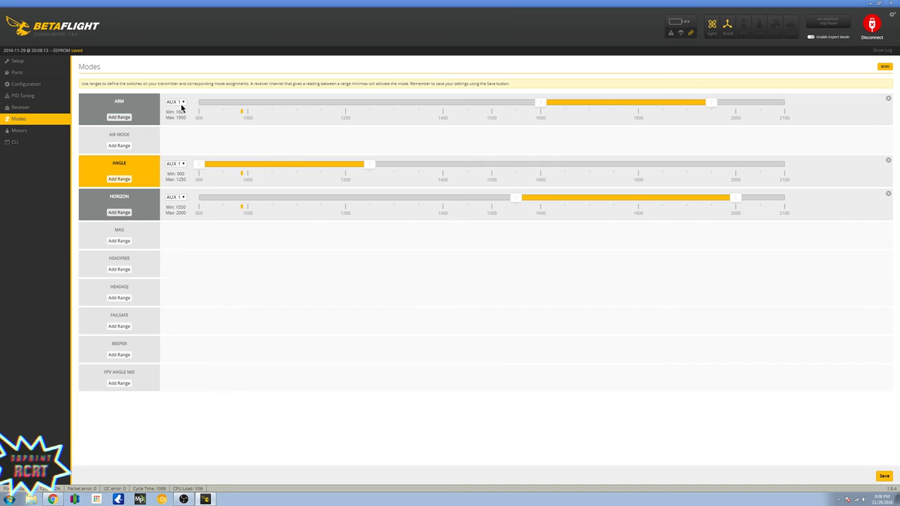
pyautogui.click(181, 104)
pyautogui.click(179, 116)
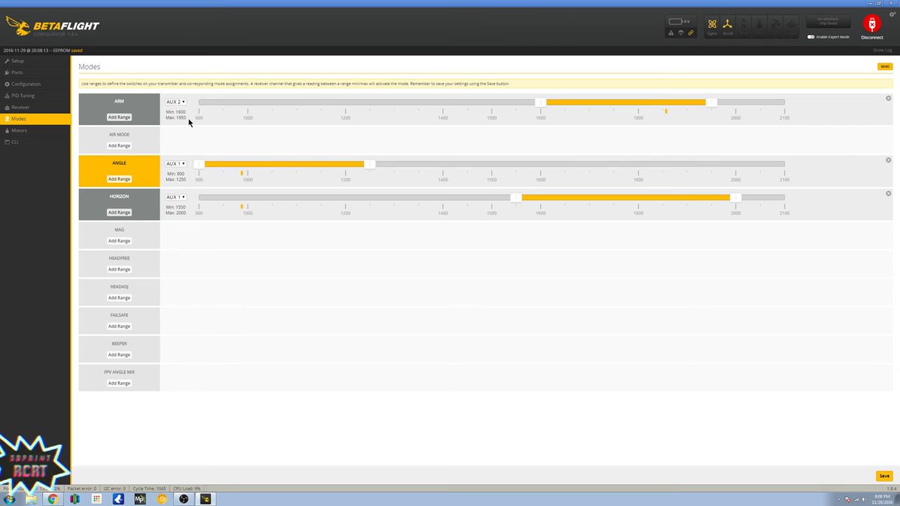
pyautogui.click(884, 477)
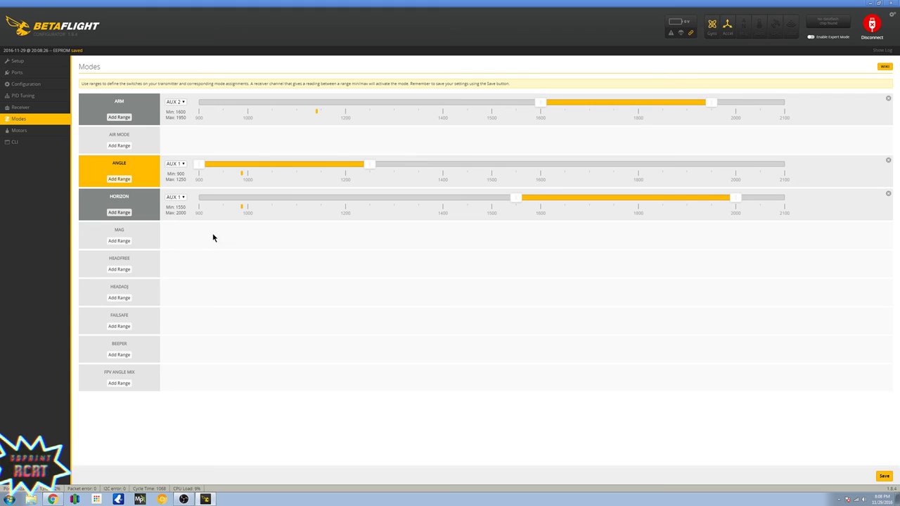
# Calibrate the accelerometer and disconnect from the flight controller.
pyautogui.click(48, 65)
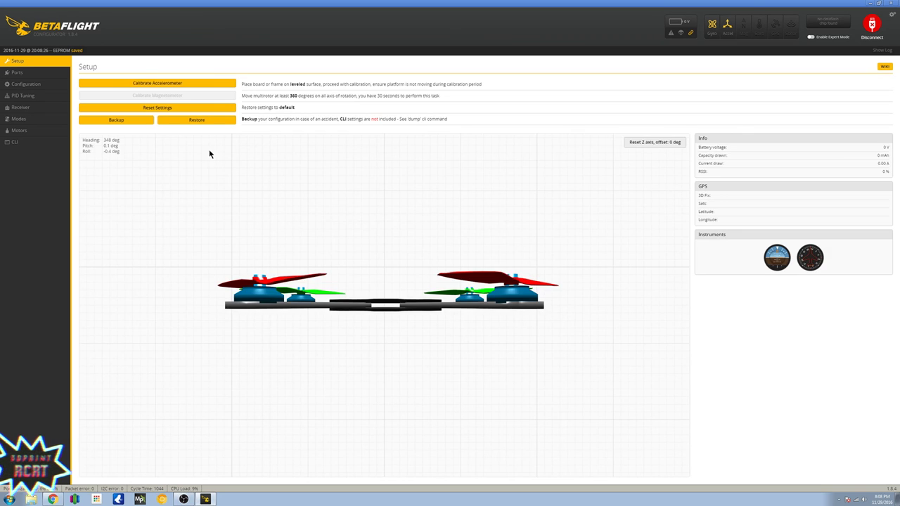
pyautogui.click(162, 83)
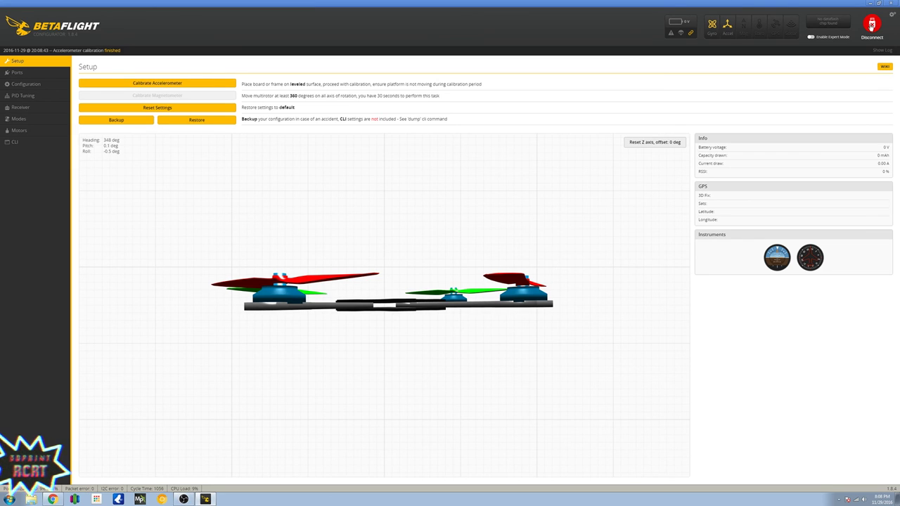
pyautogui.click(871, 26)
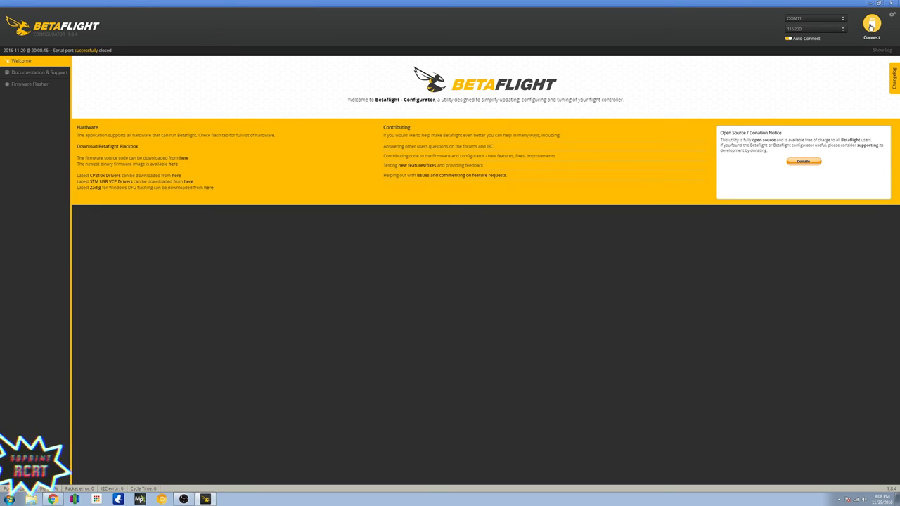